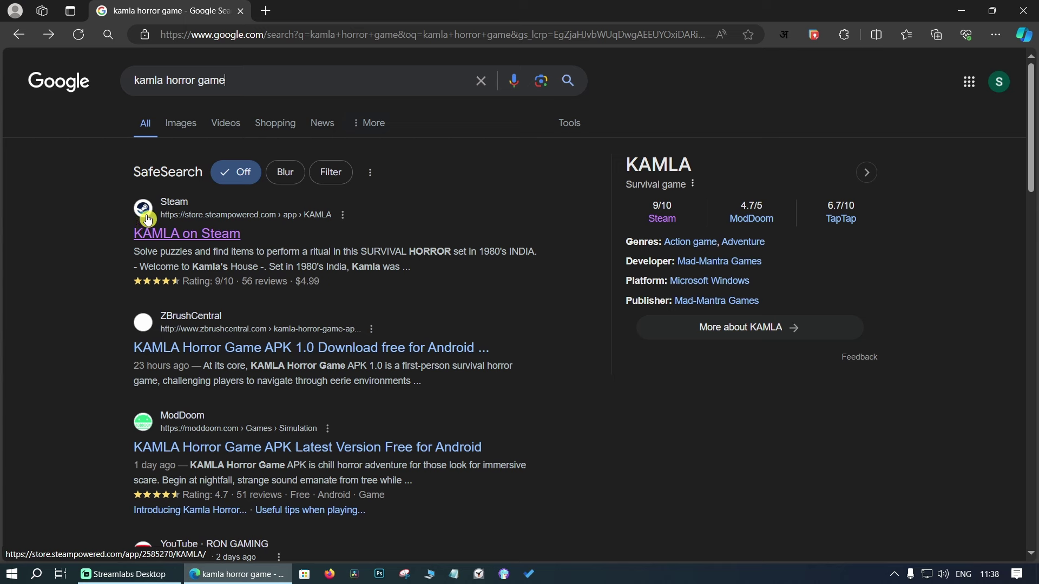
Step: View the KAMLA on Steam search result's store page and return to the search results
{"action": "left_click_drag", "start_coordinate": [120, 199], "coordinate": [297, 240]}
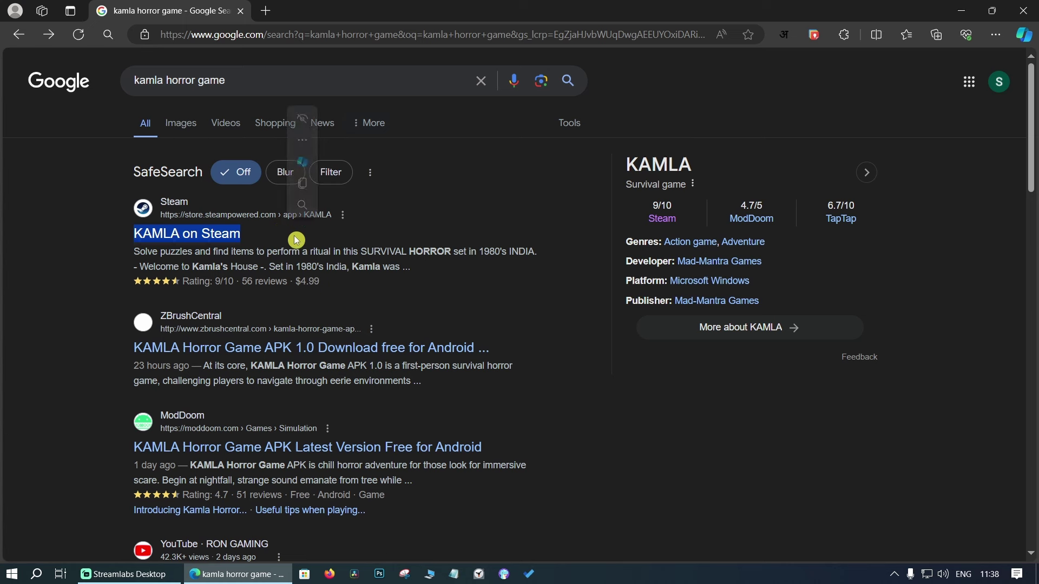
{"action": "left_click", "coordinate": [453, 226]}
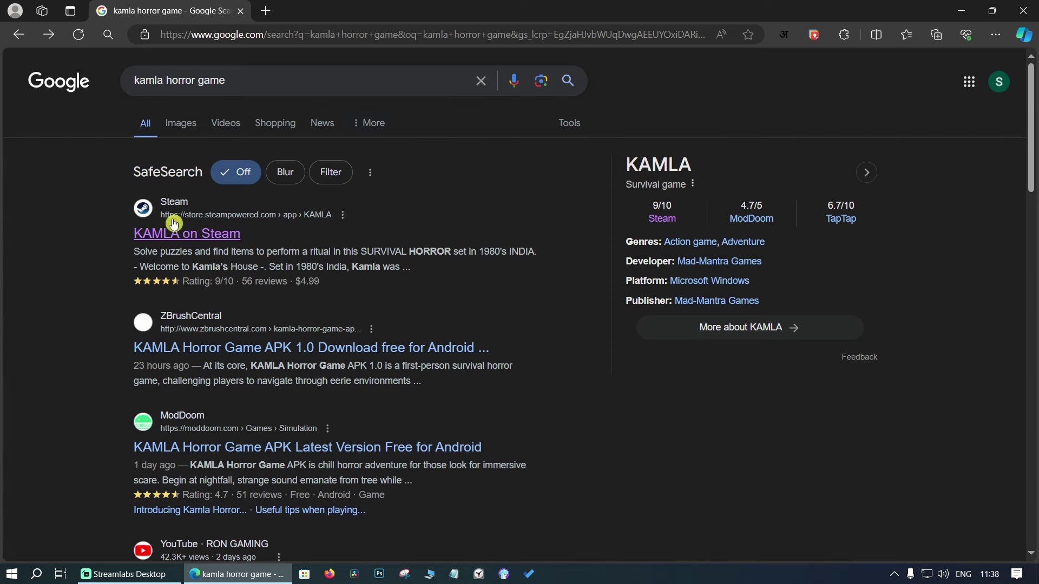
{"action": "left_click", "coordinate": [193, 240]}
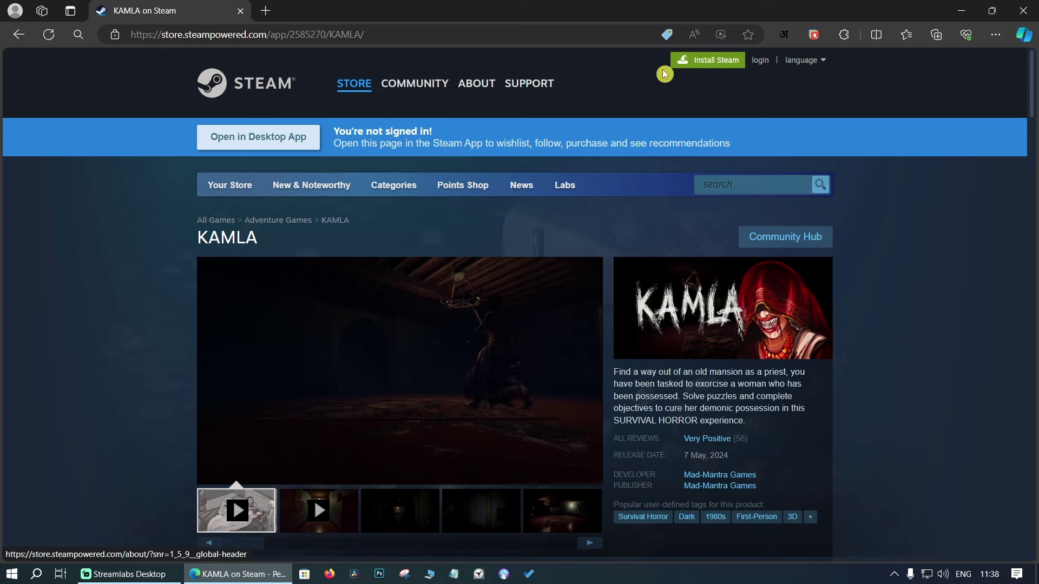
{"action": "left_click", "coordinate": [19, 37]}
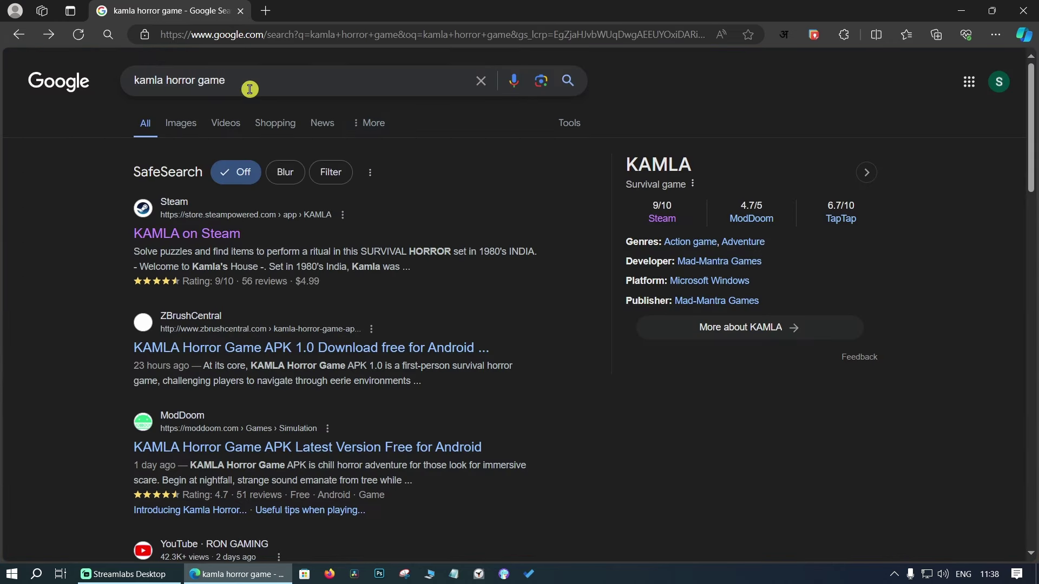
Step: Search Google for "steam"
{"action": "left_click_drag", "start_coordinate": [248, 86], "coordinate": [103, 96]}
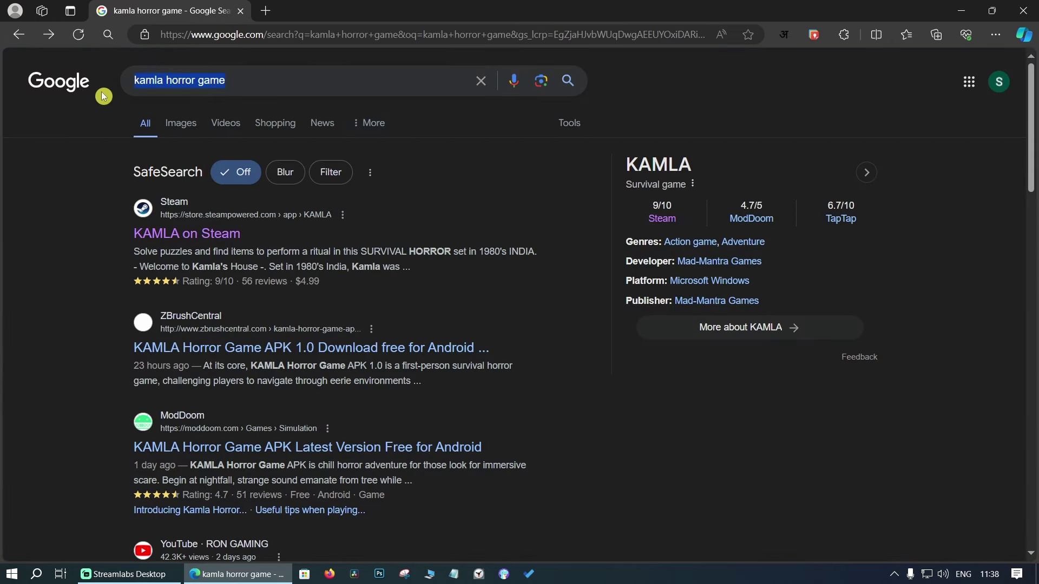
{"action": "type", "text": "st"}
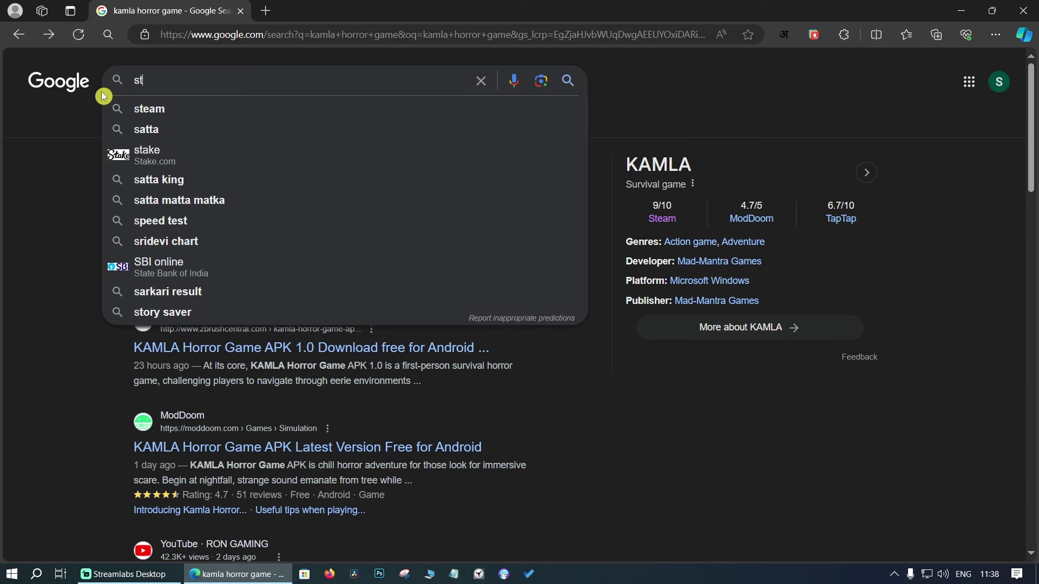
{"action": "type", "text": "e"}
{"action": "key", "text": "Down"}
{"action": "key", "text": "Return"}
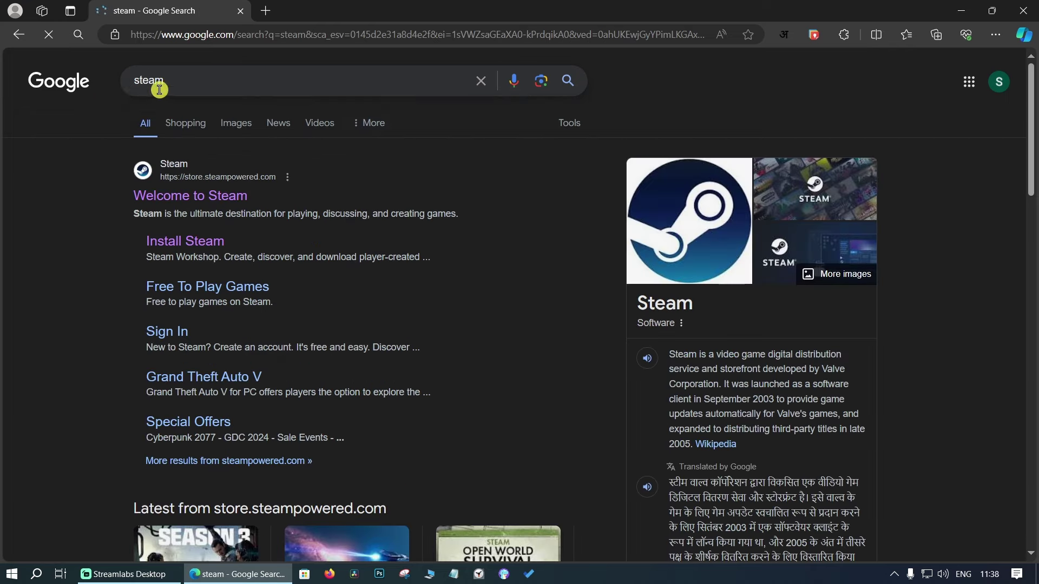
Step: Open the official Steam website and download the Steam installer for Windows
{"action": "left_click", "coordinate": [209, 200]}
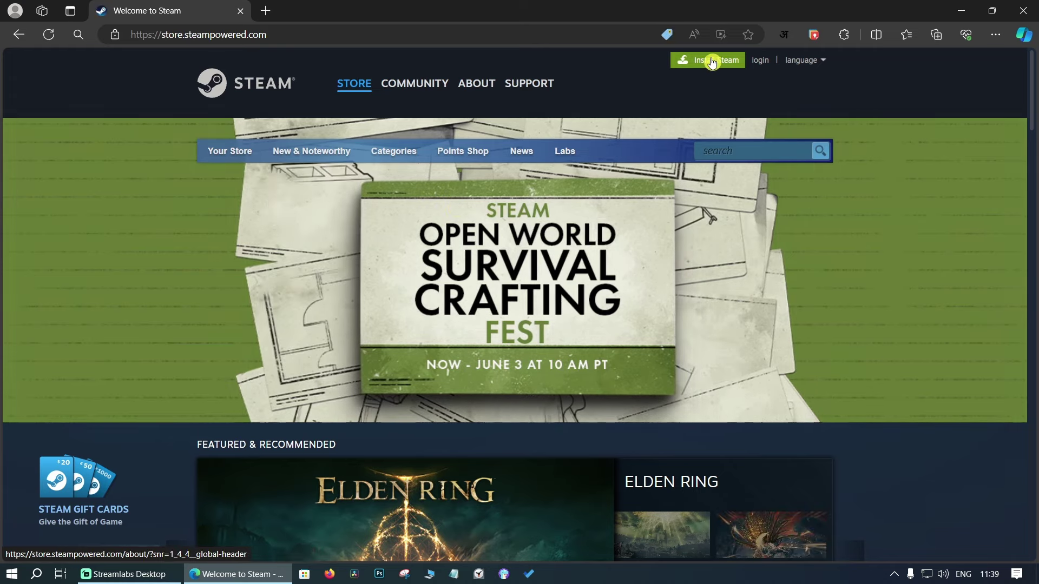
{"action": "left_click", "coordinate": [712, 63]}
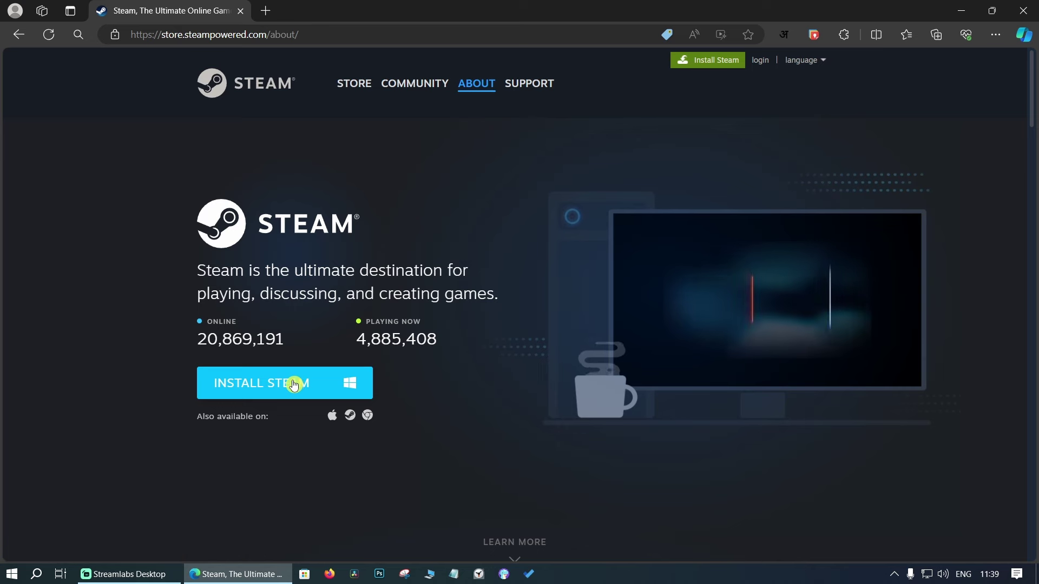
{"action": "left_click", "coordinate": [294, 385]}
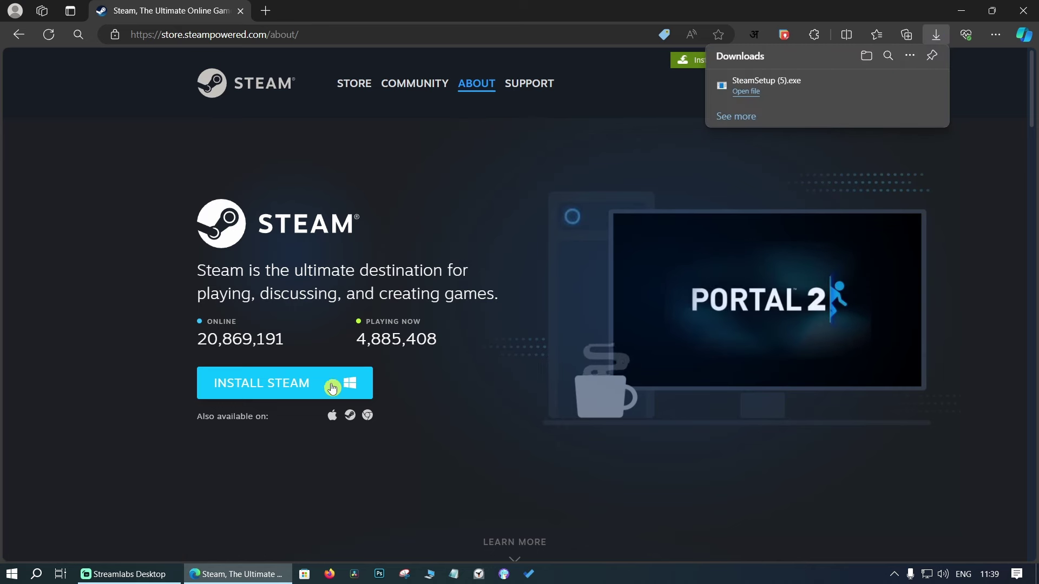
Step: Run the downloaded Steam installer and proceed through the setup with English as the language
{"action": "left_click", "coordinate": [788, 89]}
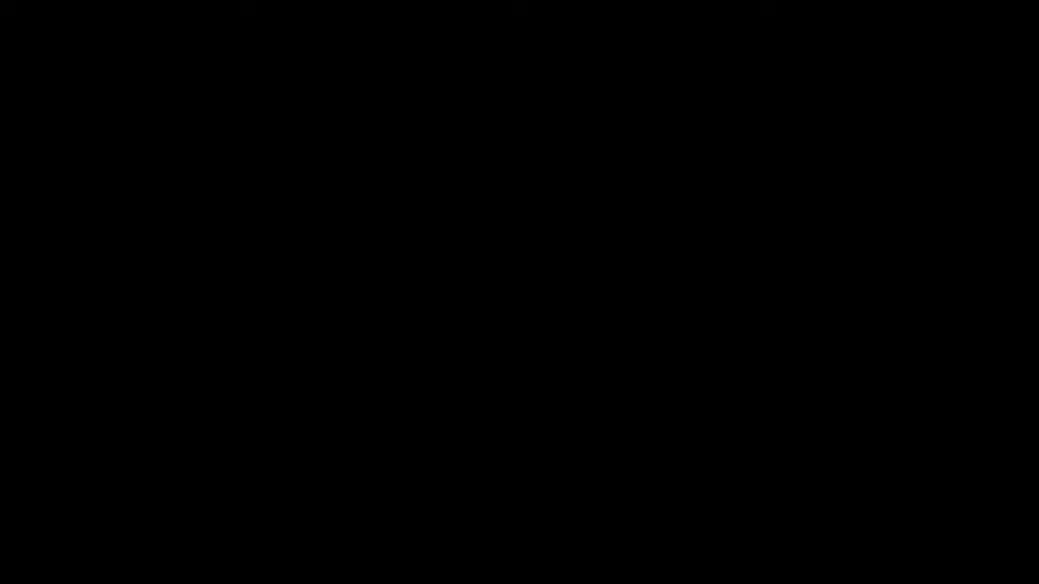
{"action": "left_click", "coordinate": [541, 334]}
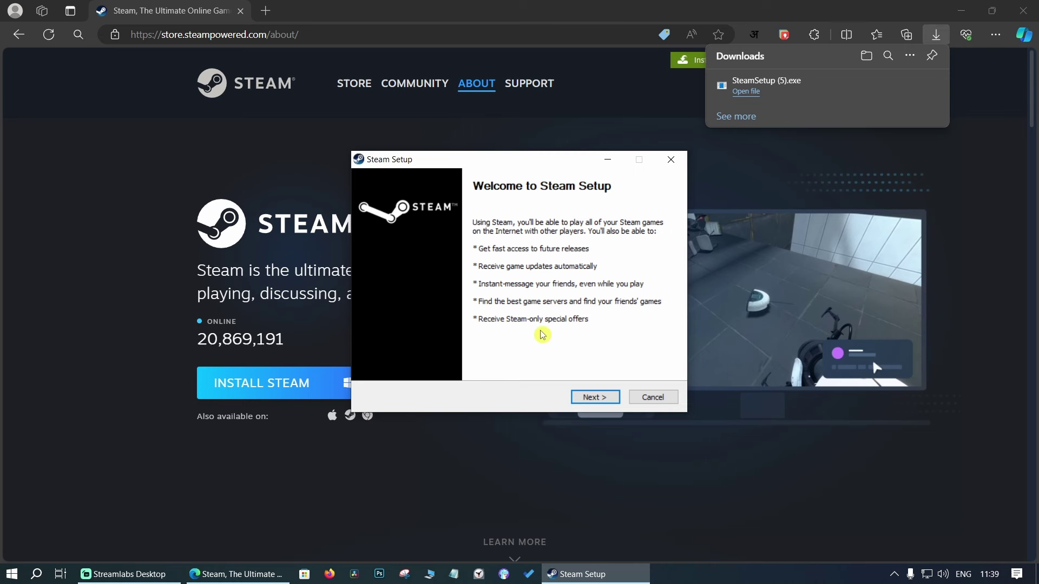
{"action": "left_click", "coordinate": [593, 399]}
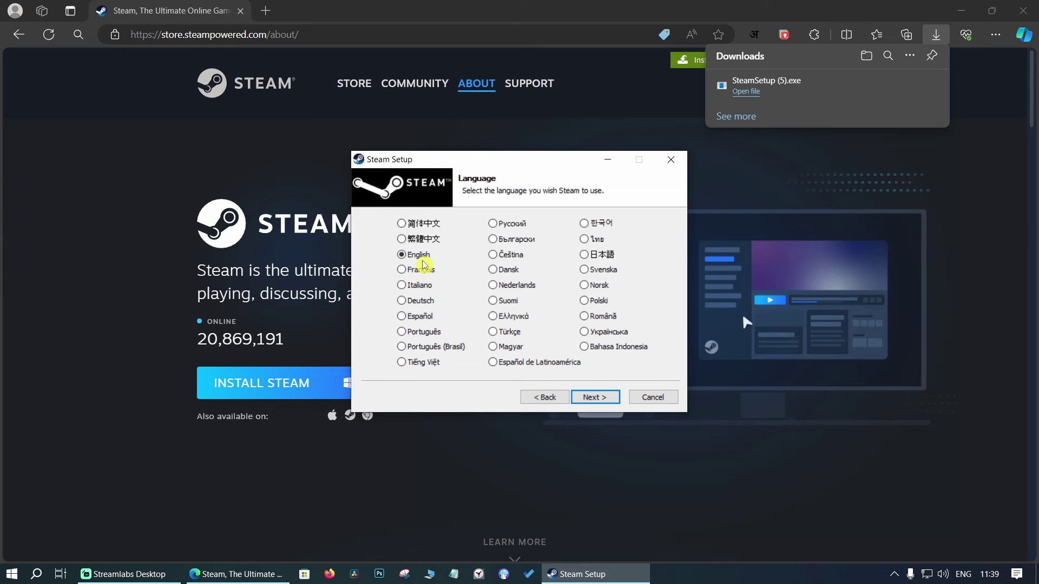
{"action": "left_click", "coordinate": [594, 398]}
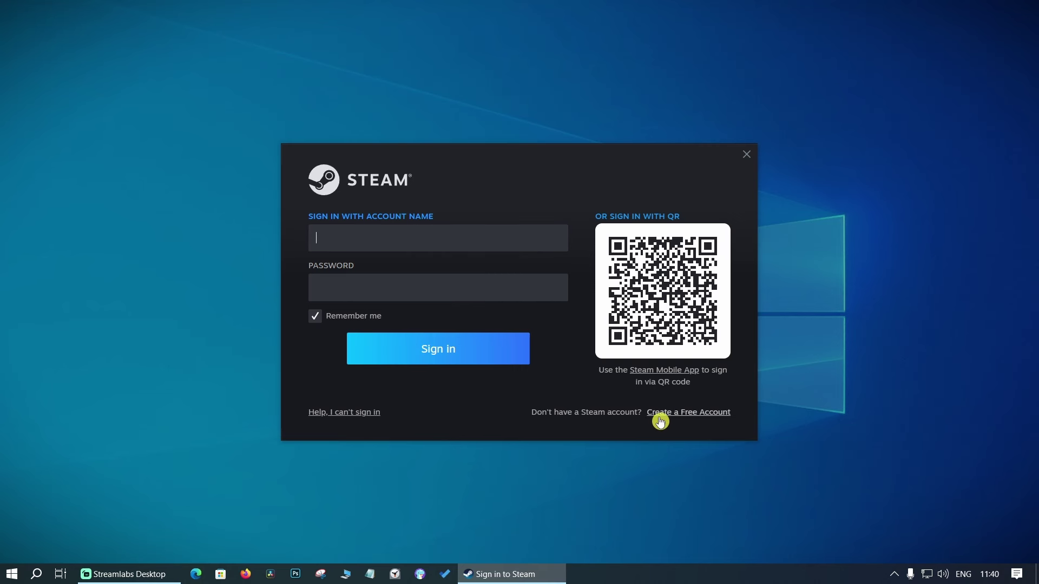
Step: Look over the form for creating a free Steam account and return to the sign-in window
{"action": "left_click", "coordinate": [704, 413]}
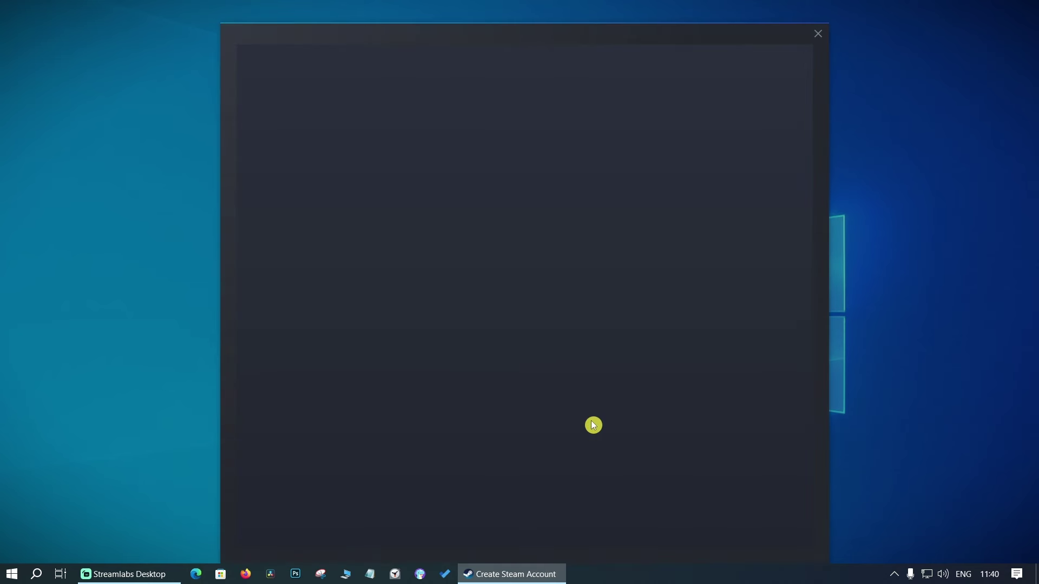
{"action": "left_click", "coordinate": [302, 143]}
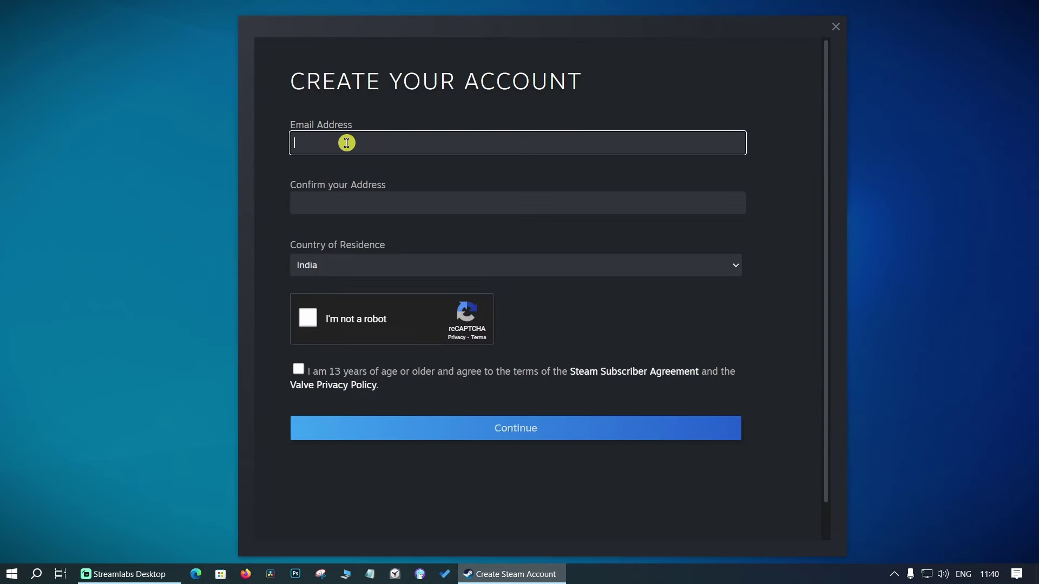
{"action": "left_click", "coordinate": [309, 202]}
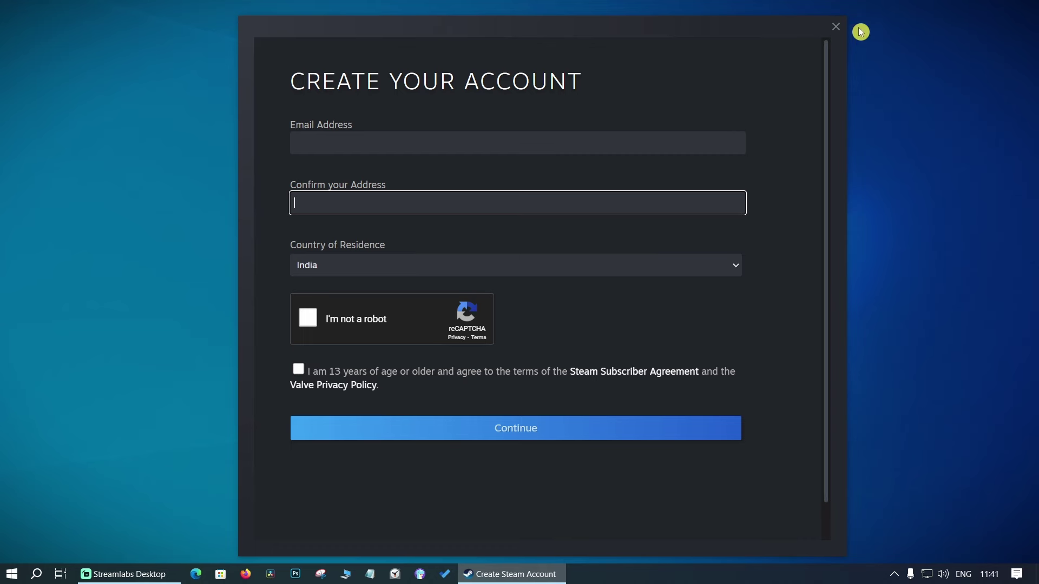
{"action": "left_click", "coordinate": [838, 27]}
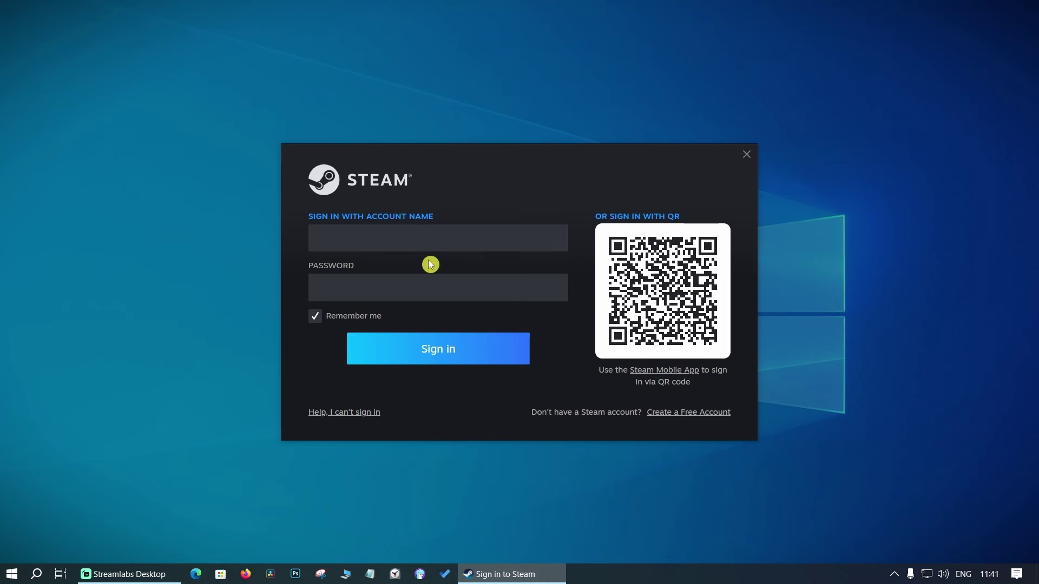
Step: Sign in to Steam with the account name, the account password and the verification code sent by email
{"action": "left_click", "coordinate": [358, 241]}
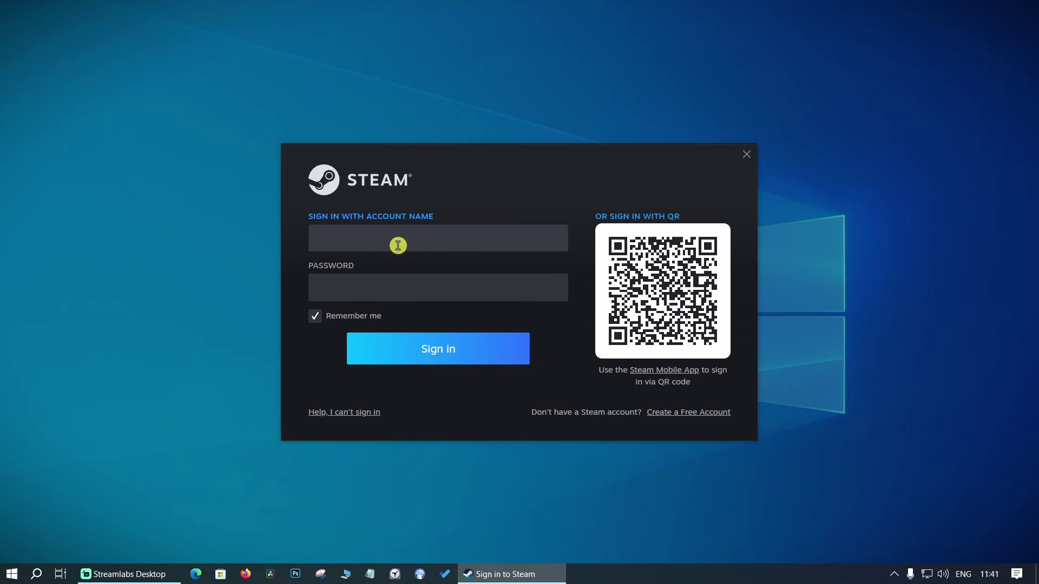
{"action": "key", "text": "ctrl+v"}
{"action": "left_click", "coordinate": [337, 293]}
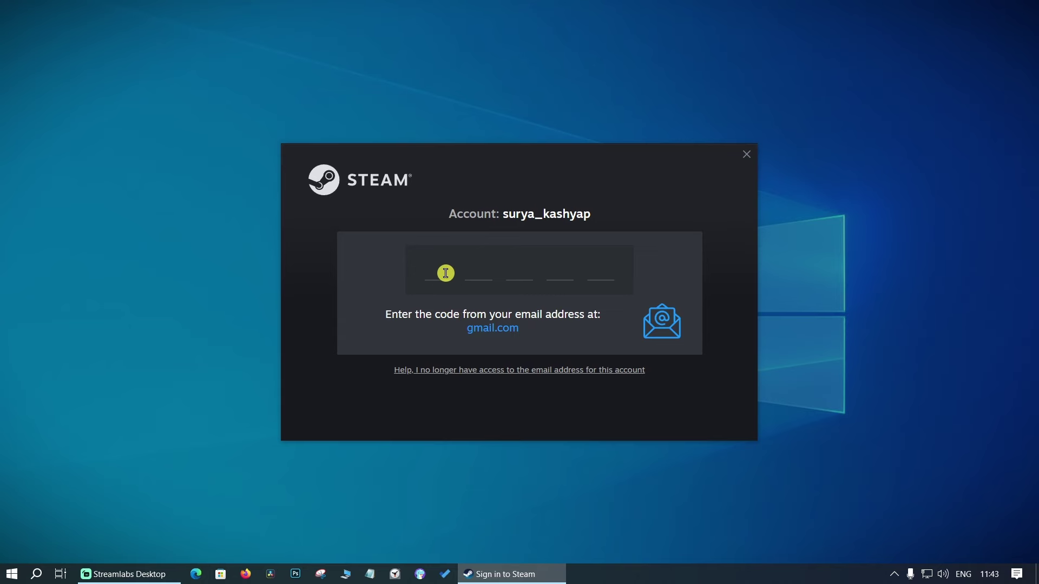
{"action": "key", "text": "ctrl+v"}
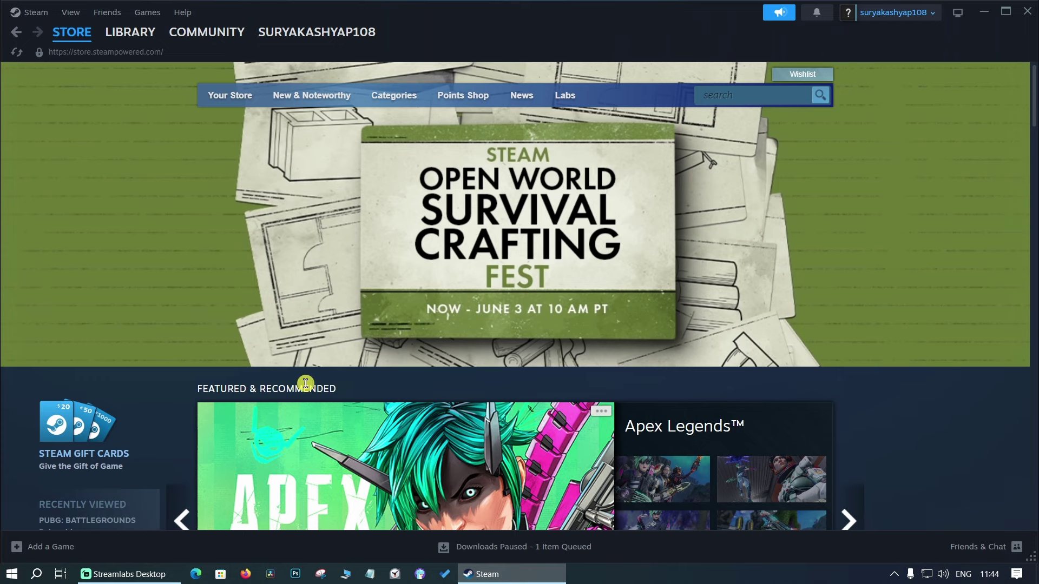
Step: Search the Steam store for "kamla" and open the KAMLA game page
{"action": "mouse_move", "coordinate": [64, 38]}
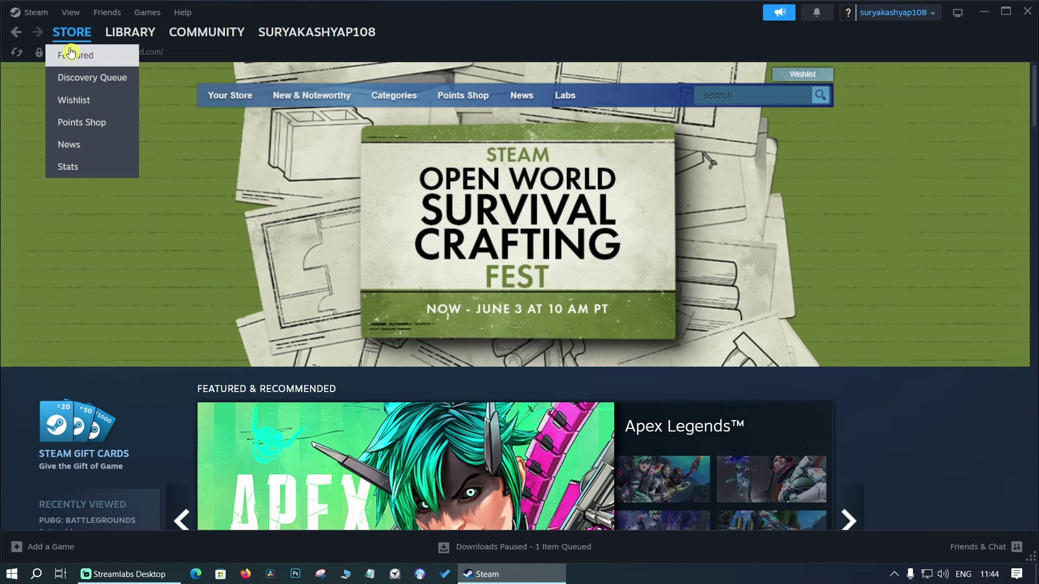
{"action": "left_click", "coordinate": [70, 37]}
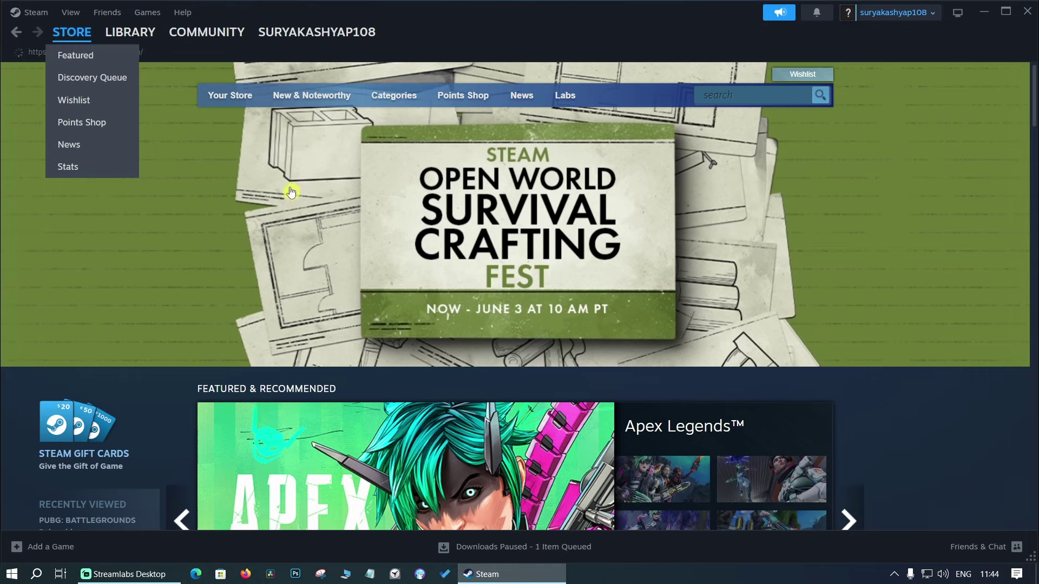
{"action": "left_click", "coordinate": [733, 96]}
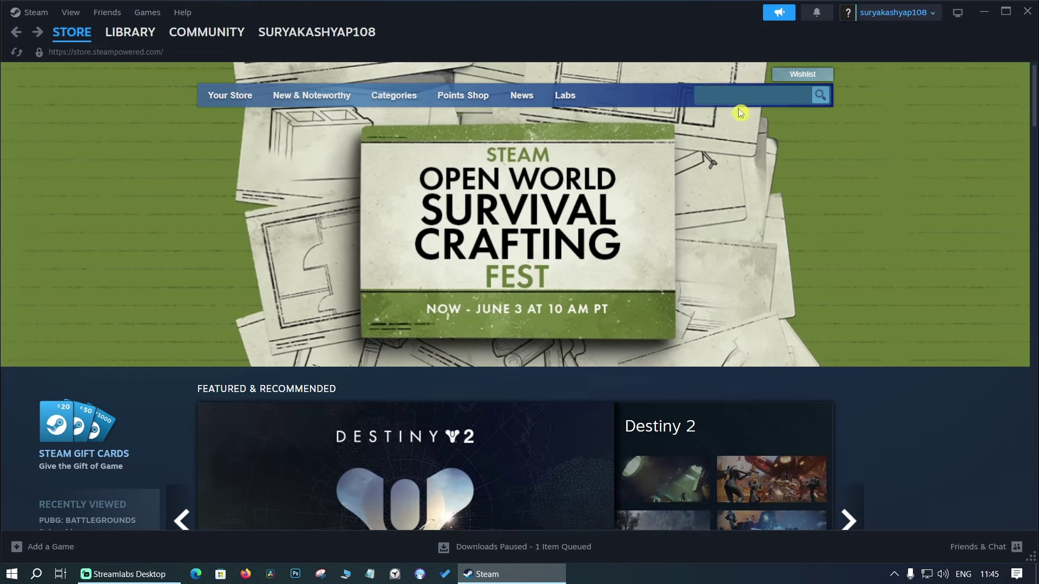
{"action": "left_click", "coordinate": [733, 98]}
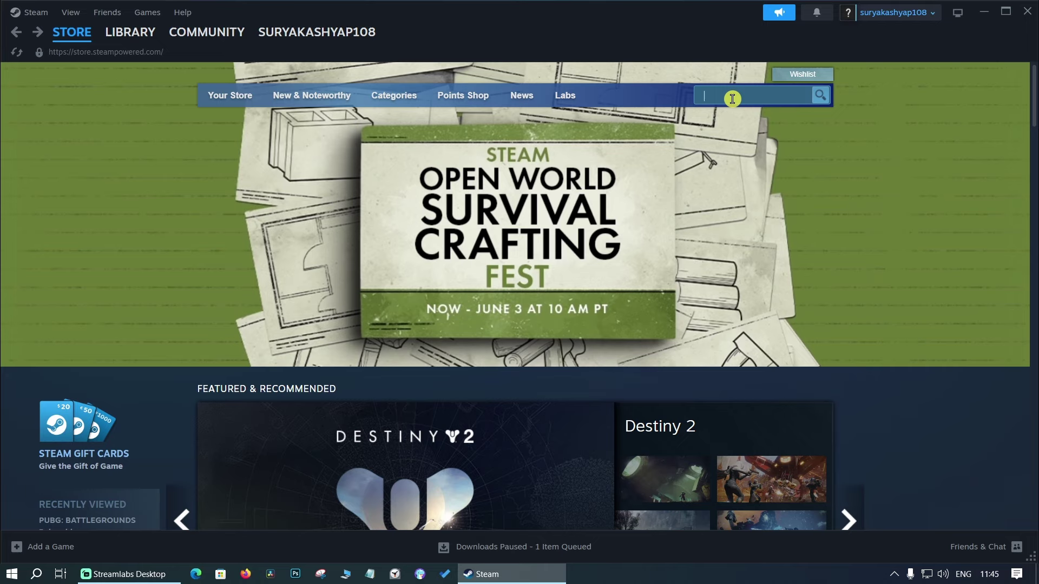
{"action": "type", "text": "kamla"}
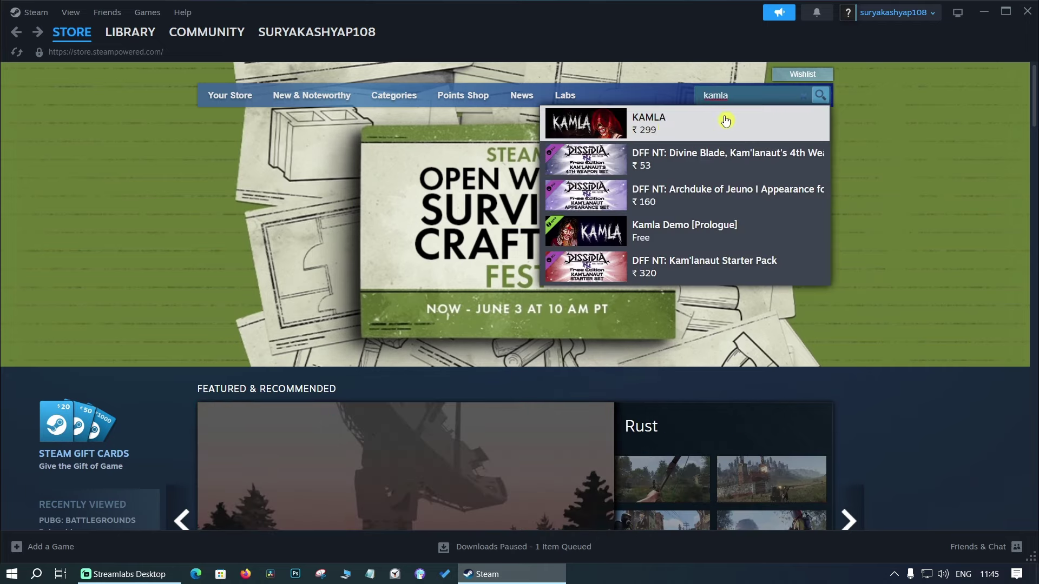
{"action": "left_click", "coordinate": [726, 120]}
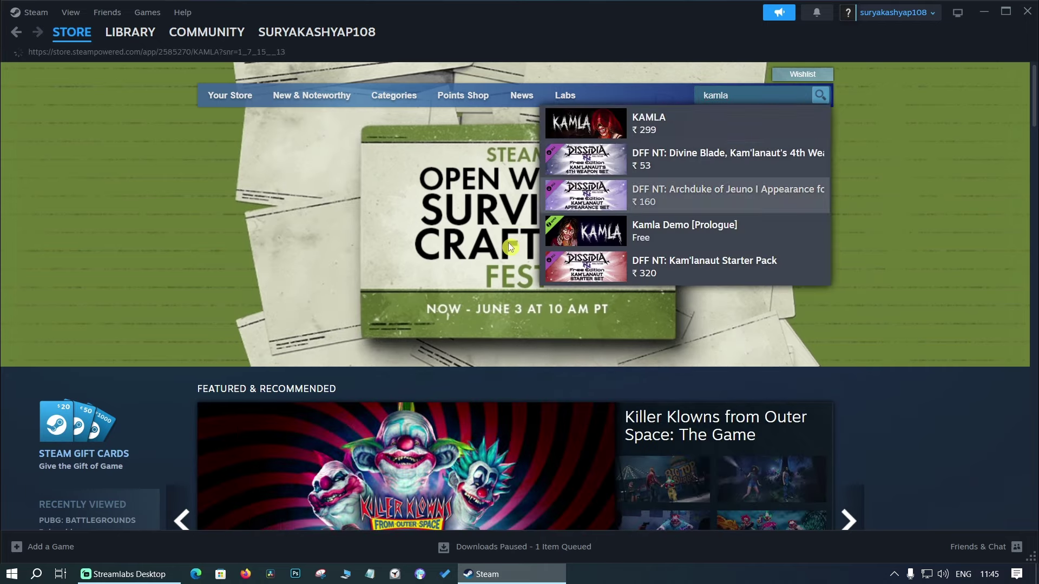
Step: Examine the purchase section and the minimum and recommended system requirements on the KAMLA page
{"action": "scroll", "coordinate": [455, 279], "scroll_direction": "down", "scroll_amount": 3}
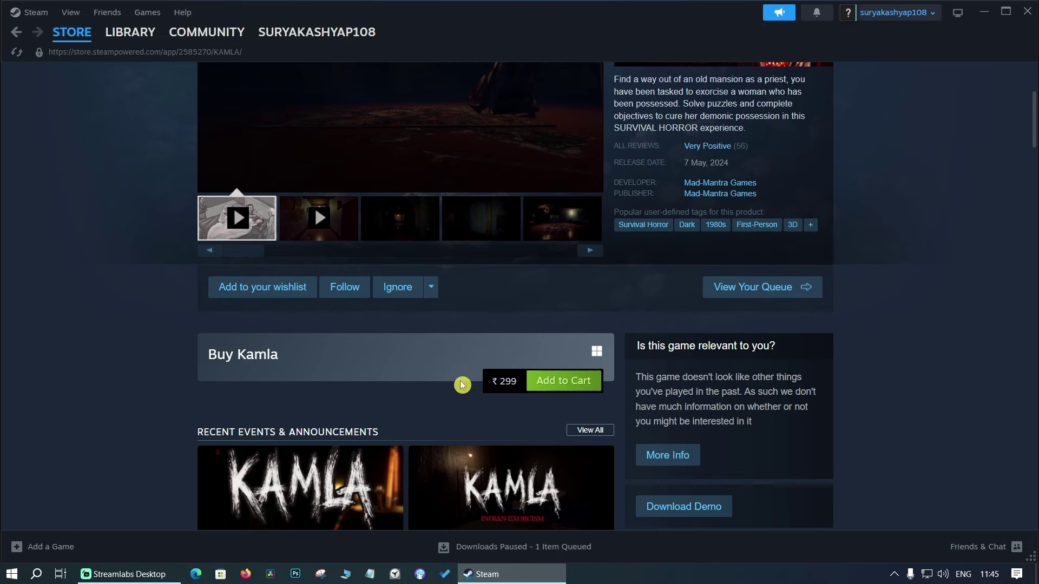
{"action": "scroll", "coordinate": [398, 382], "scroll_direction": "up", "scroll_amount": 3}
{"action": "scroll", "coordinate": [403, 379], "scroll_direction": "down", "scroll_amount": 10}
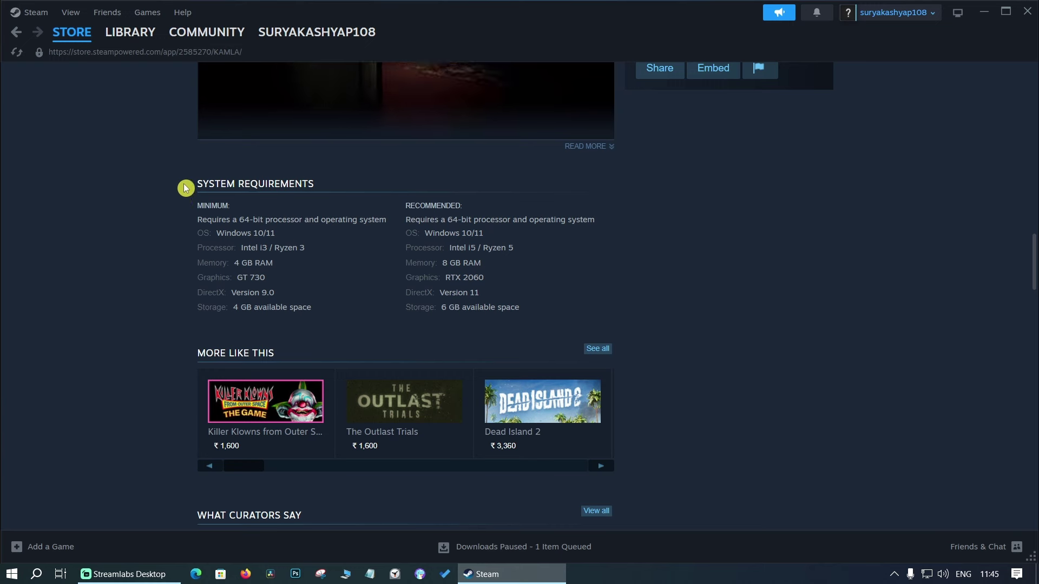
{"action": "left_click_drag", "start_coordinate": [198, 182], "coordinate": [533, 309]}
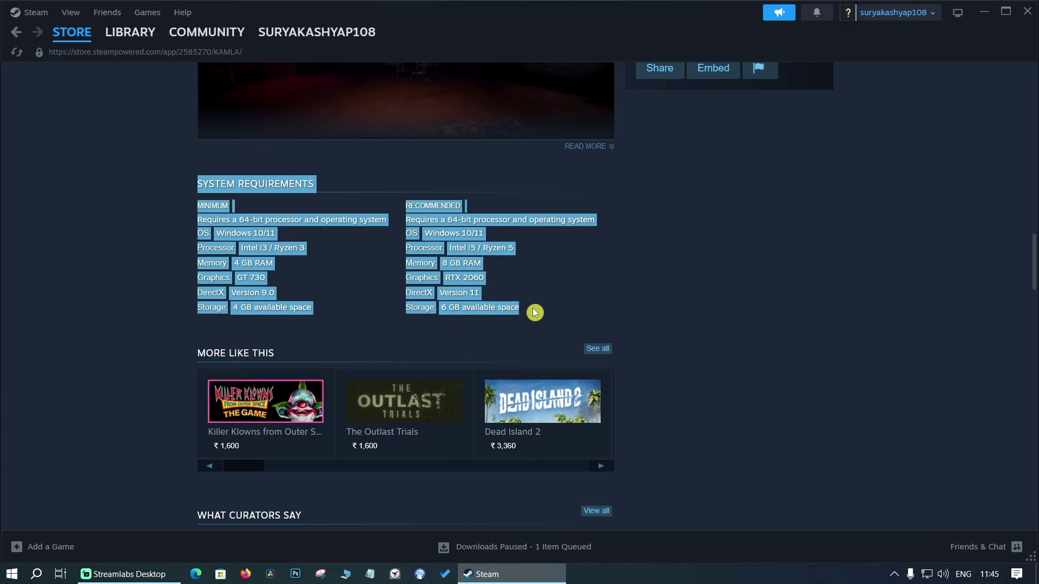
{"action": "left_click_drag", "start_coordinate": [401, 206], "coordinate": [532, 314]}
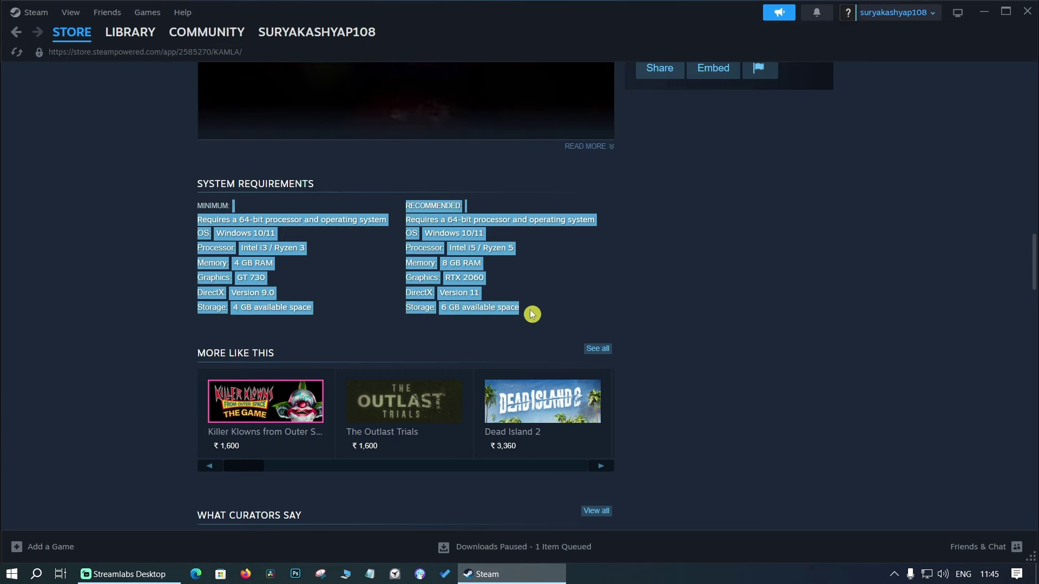
{"action": "left_click", "coordinate": [605, 306]}
{"action": "left_click_drag", "start_coordinate": [190, 199], "coordinate": [306, 312]}
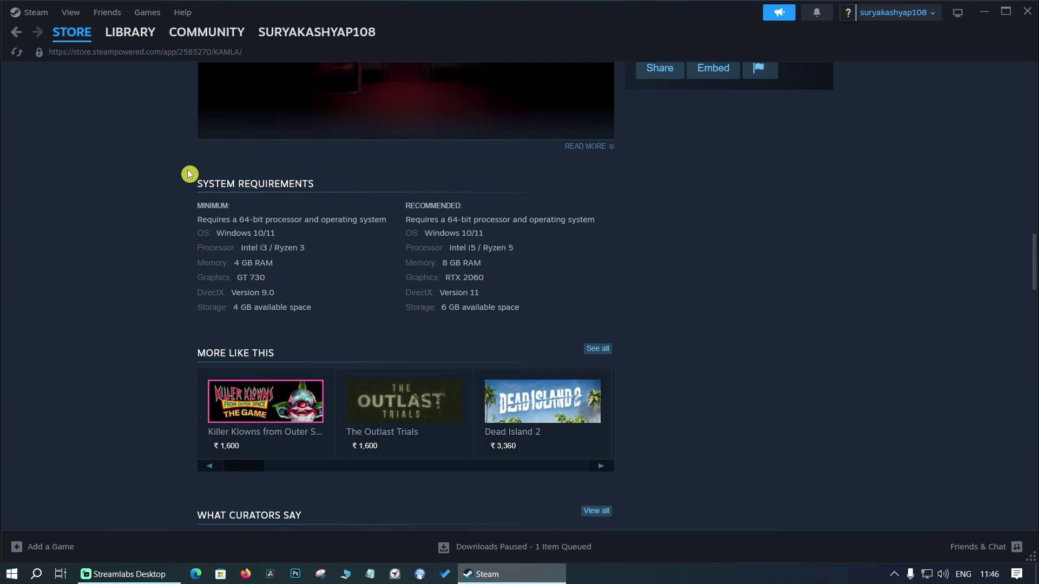
{"action": "left_click_drag", "start_coordinate": [190, 173], "coordinate": [323, 318]}
{"action": "left_click", "coordinate": [325, 316]}
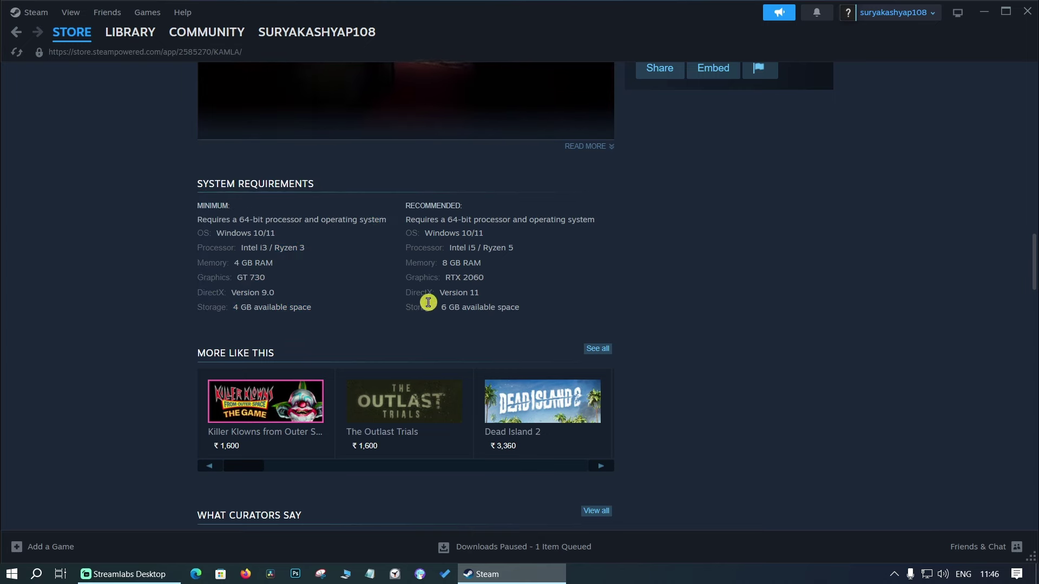
Step: Add Kamla to the shopping cart from the game's purchase section
{"action": "scroll", "coordinate": [413, 294], "scroll_direction": "up", "scroll_amount": 6}
{"action": "scroll", "coordinate": [357, 332], "scroll_direction": "up", "scroll_amount": 12}
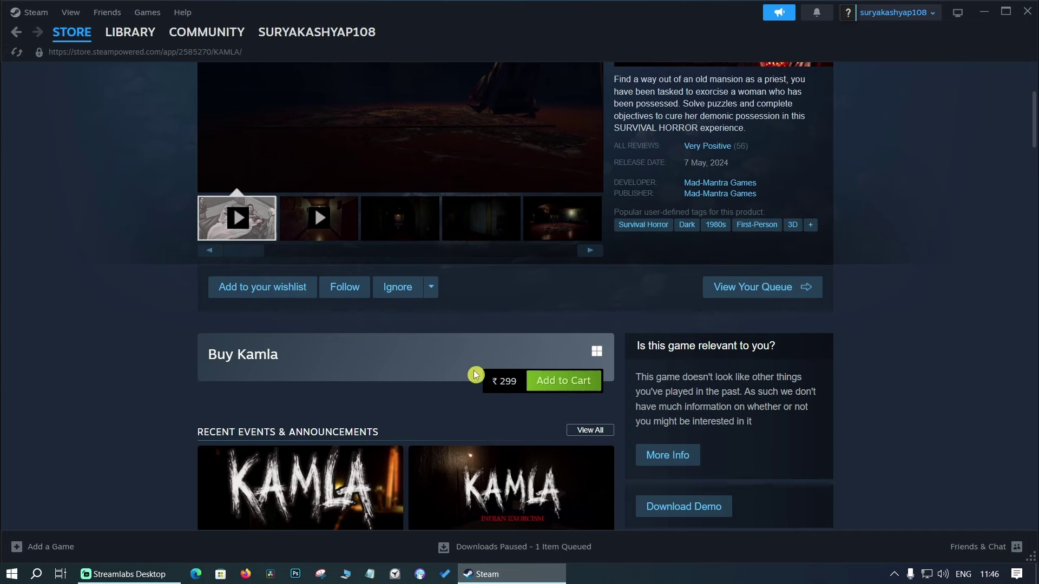
{"action": "left_click", "coordinate": [564, 386]}
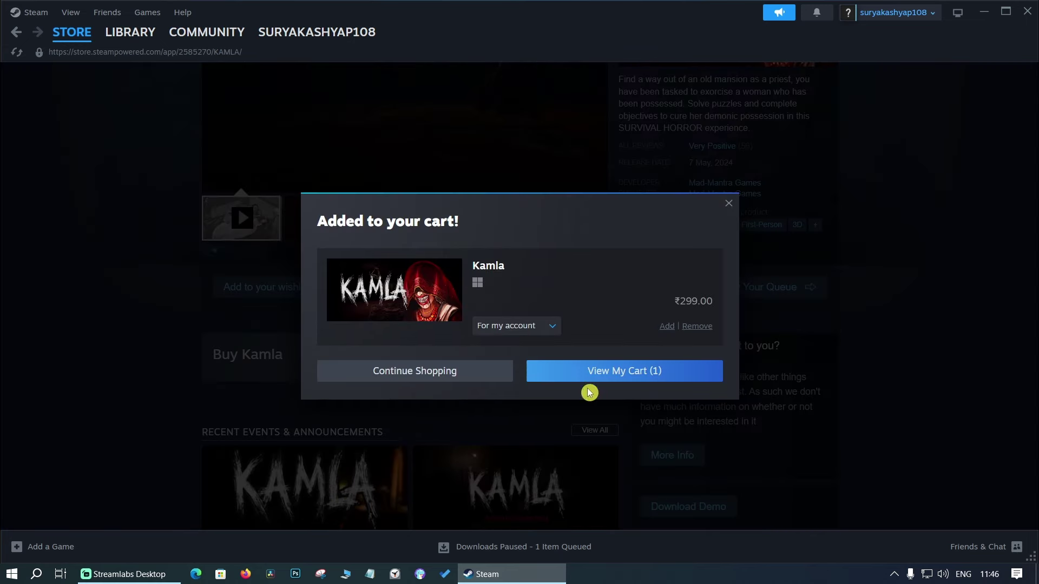
Step: View the shopping cart, keep Kamla set to "For my account", and continue to payment
{"action": "left_click", "coordinate": [616, 374]}
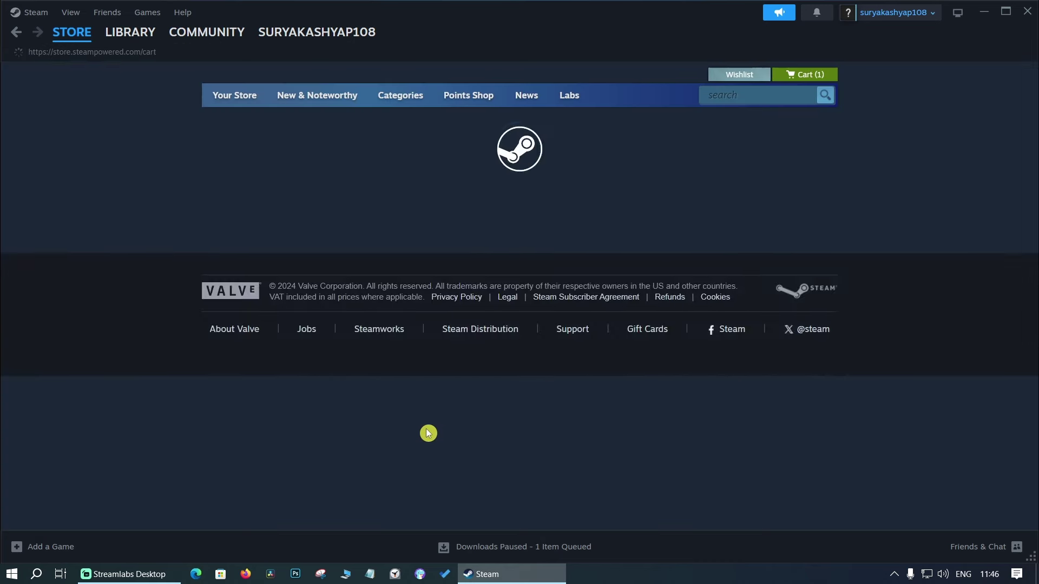
{"action": "left_click", "coordinate": [418, 254]}
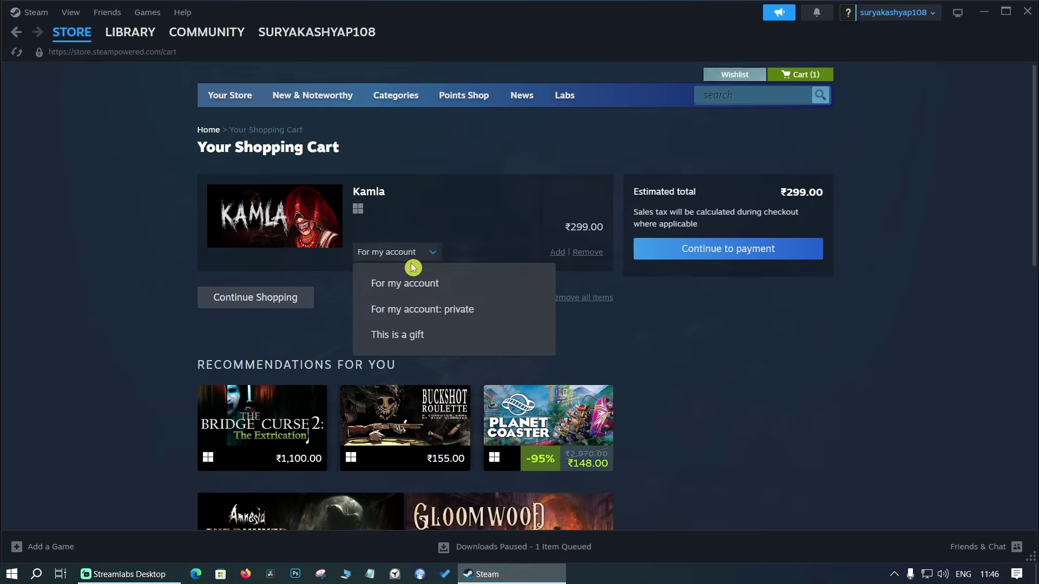
{"action": "left_click", "coordinate": [414, 291]}
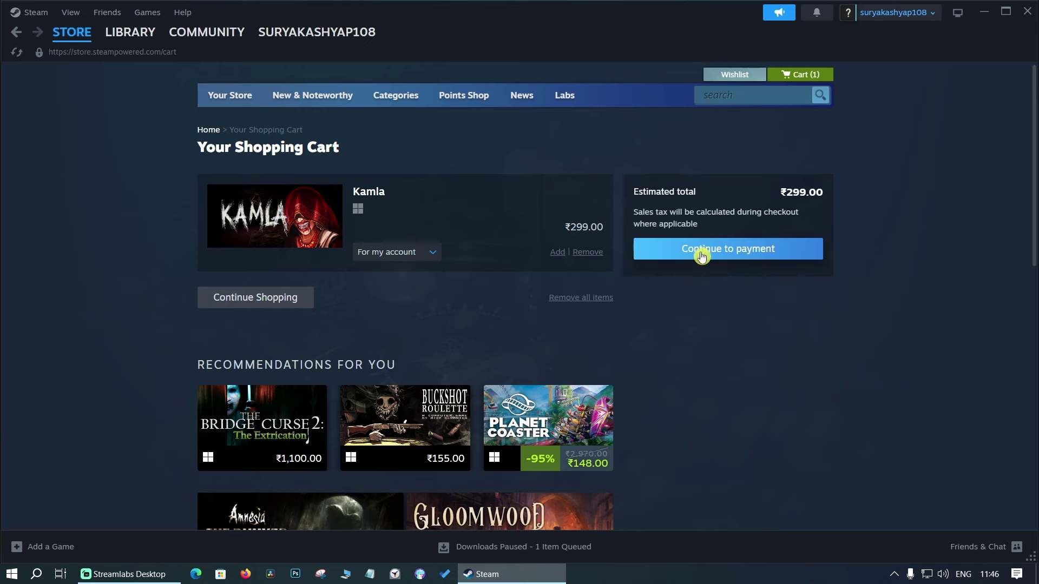
{"action": "left_click", "coordinate": [730, 249]}
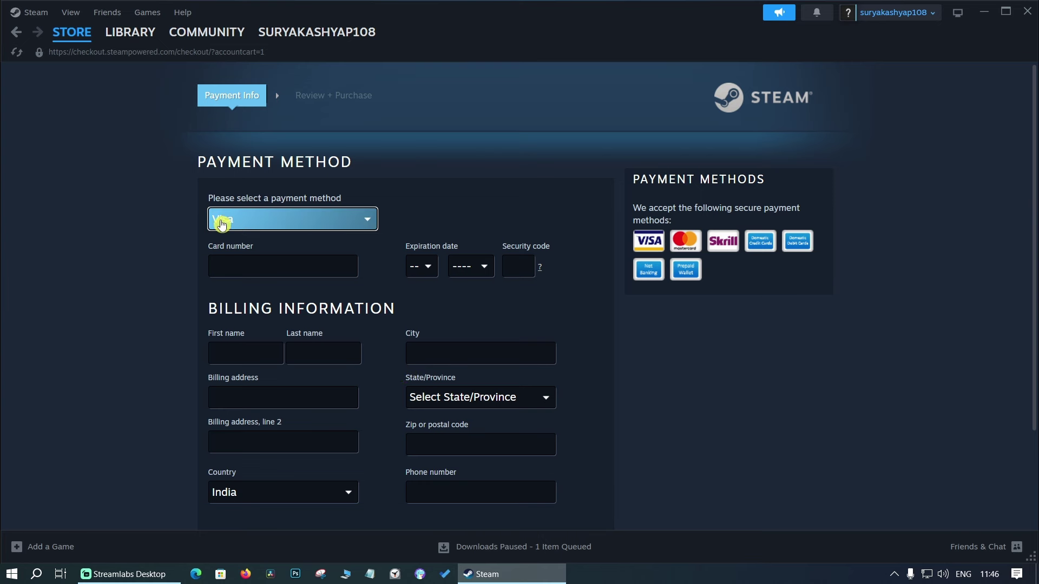
Step: Examine the available payment methods and the card and billing information fields on the checkout form
{"action": "left_click", "coordinate": [321, 221]}
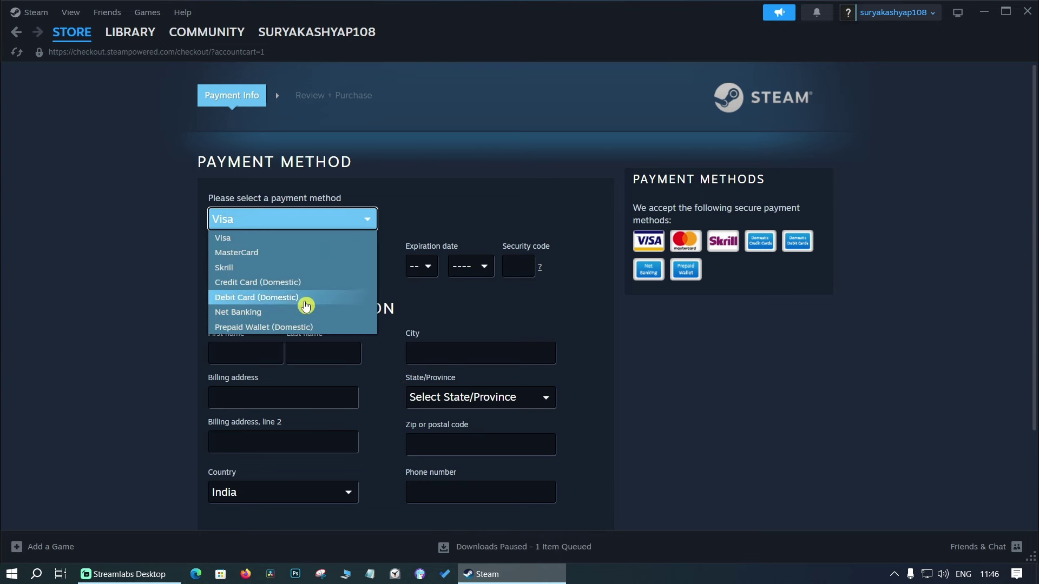
{"action": "left_click", "coordinate": [441, 222]}
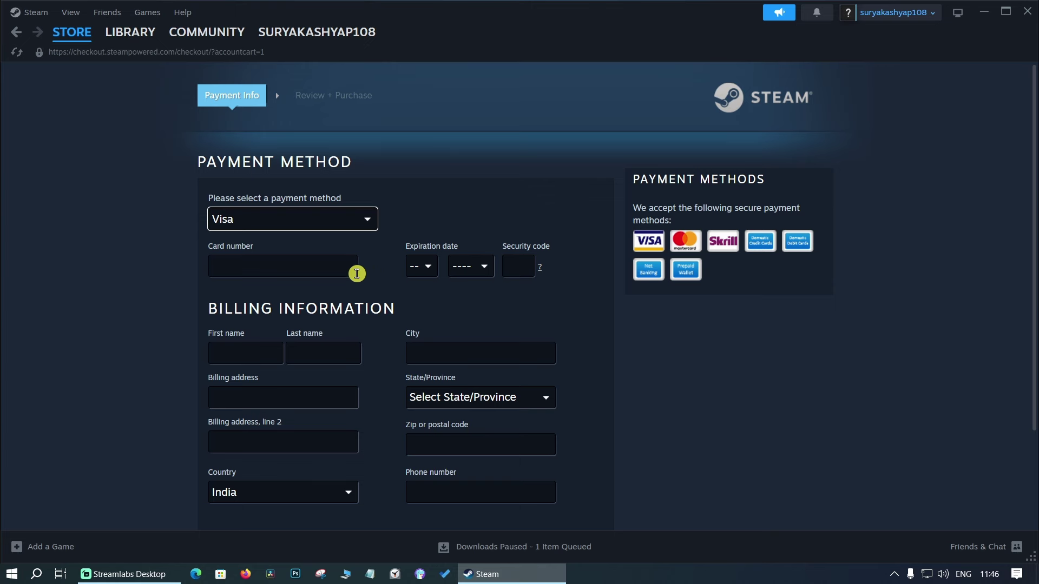
{"action": "scroll", "coordinate": [214, 284], "scroll_direction": "down", "scroll_amount": 1}
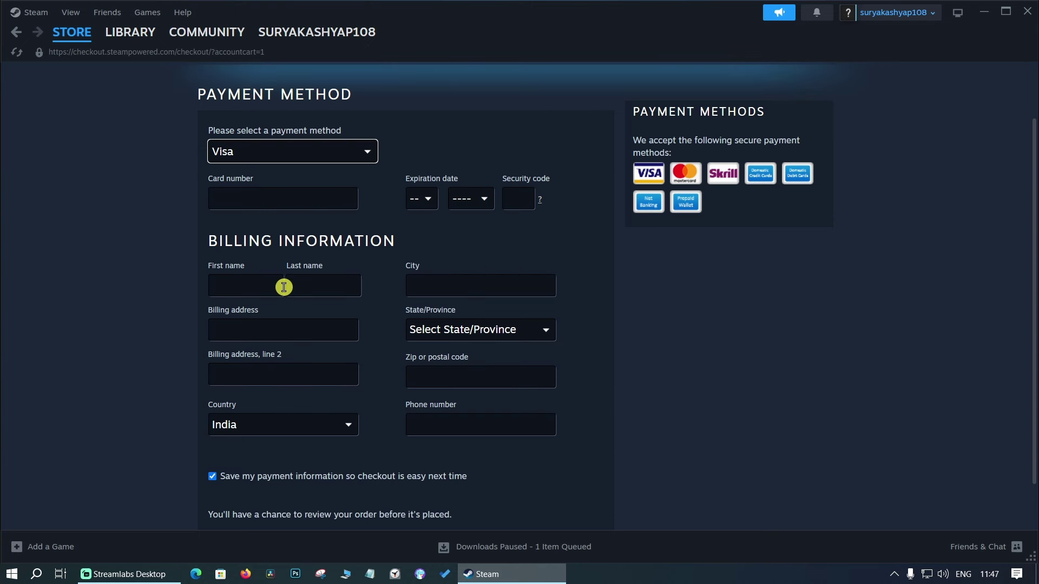
{"action": "scroll", "coordinate": [333, 288], "scroll_direction": "down", "scroll_amount": 1}
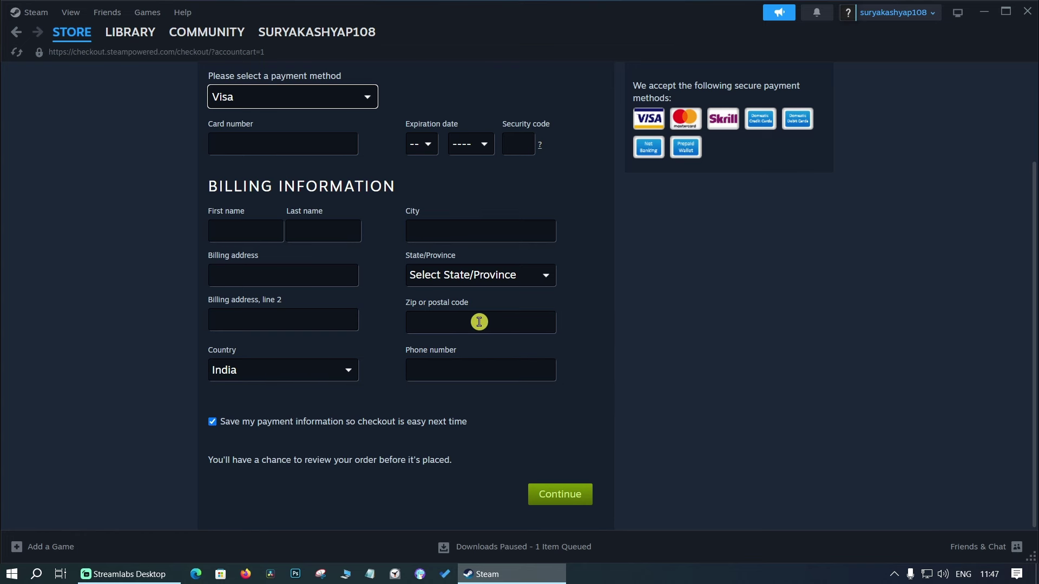
{"action": "scroll", "coordinate": [403, 407], "scroll_direction": "up", "scroll_amount": 3}
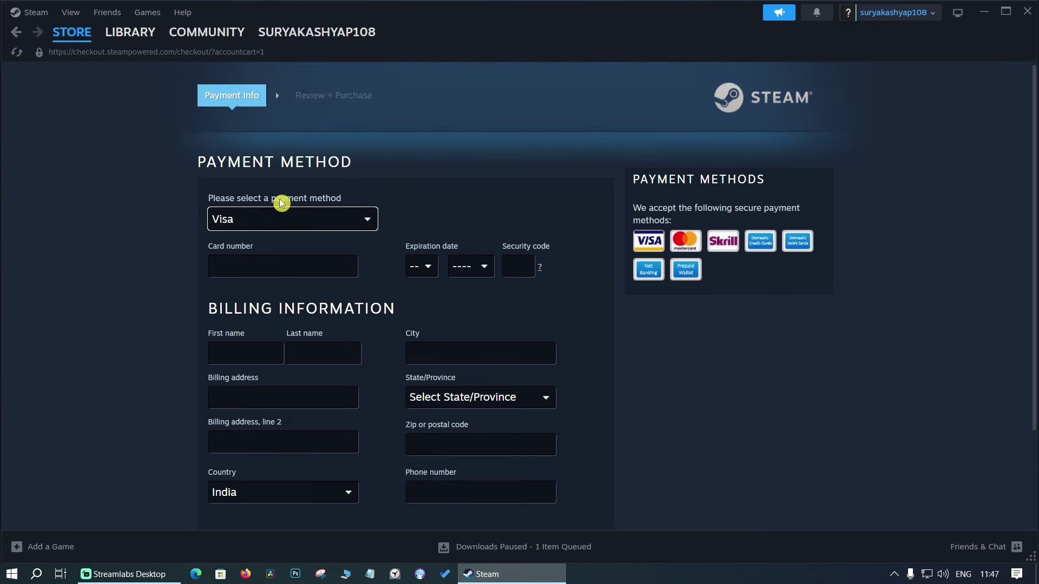
{"action": "scroll", "coordinate": [332, 309], "scroll_direction": "down", "scroll_amount": 3}
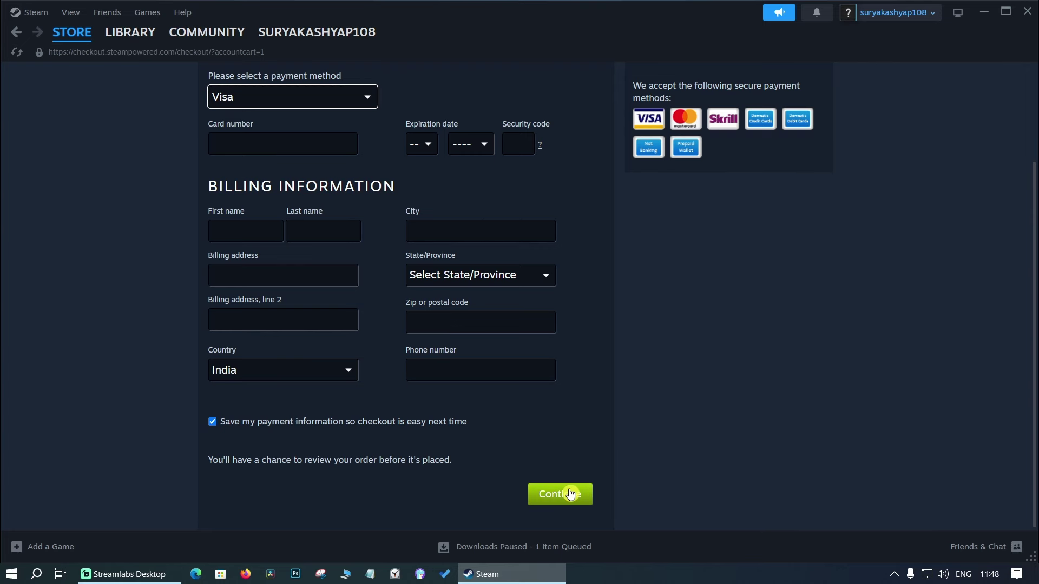
{"action": "scroll", "coordinate": [444, 400], "scroll_direction": "up", "scroll_amount": 2}
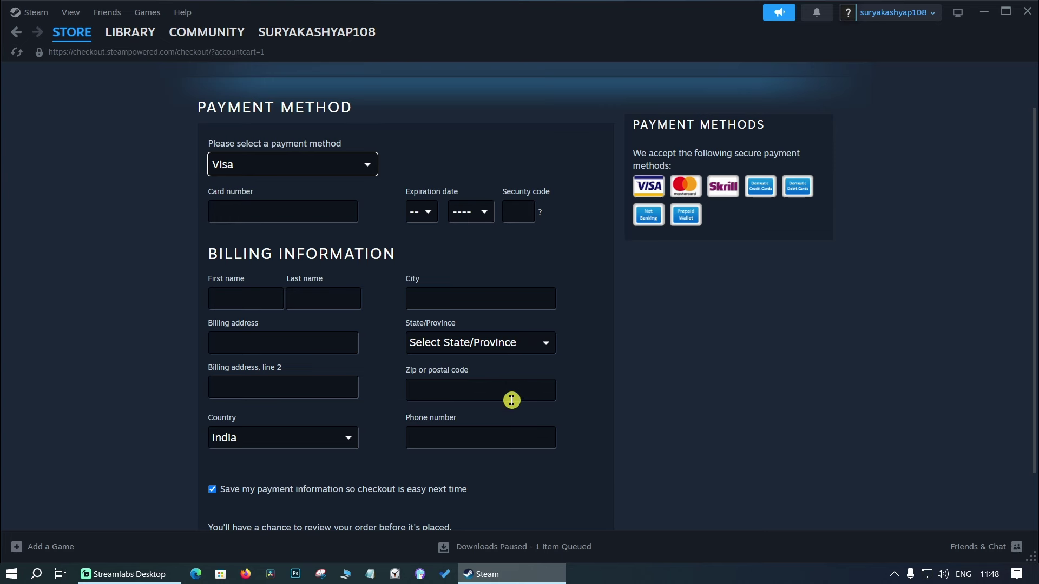
{"action": "scroll", "coordinate": [592, 407], "scroll_direction": "down", "scroll_amount": 1}
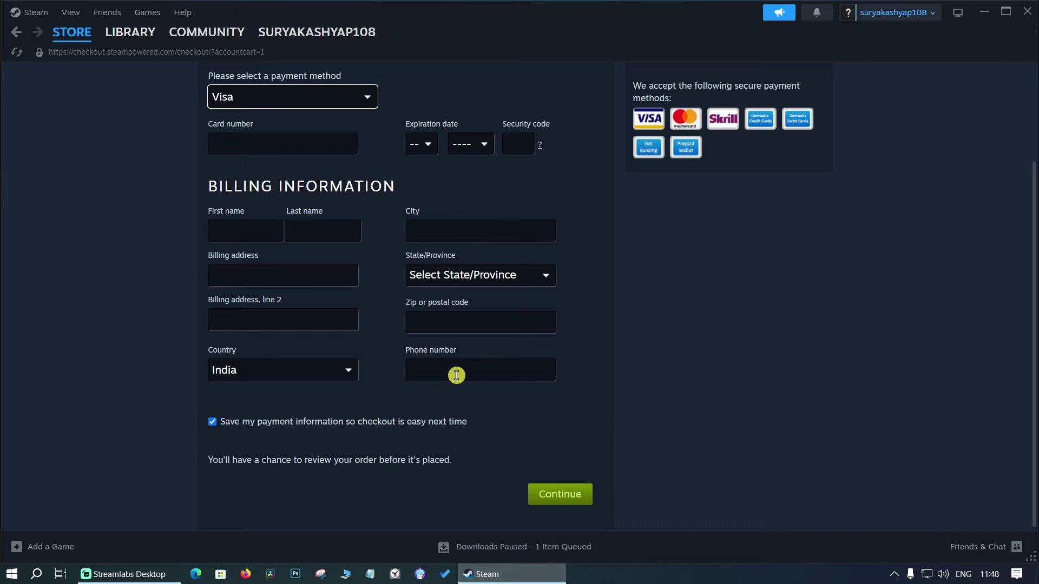
{"action": "scroll", "coordinate": [456, 375], "scroll_direction": "up", "scroll_amount": 2}
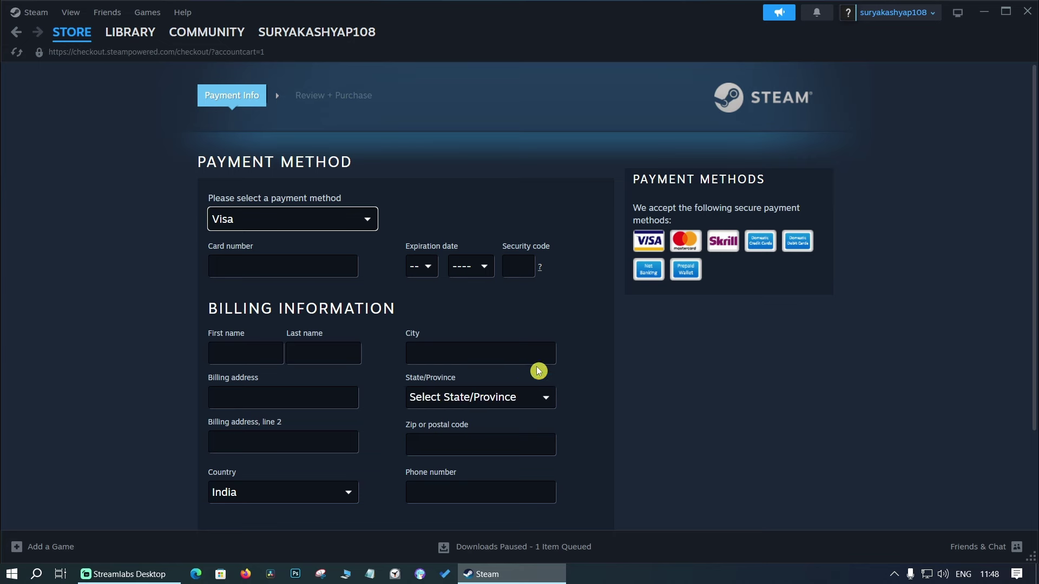
Step: Remove PUBG: BATTLEGROUNDS from the active download queue and open its game page from the library's recent games
{"action": "left_click", "coordinate": [120, 34]}
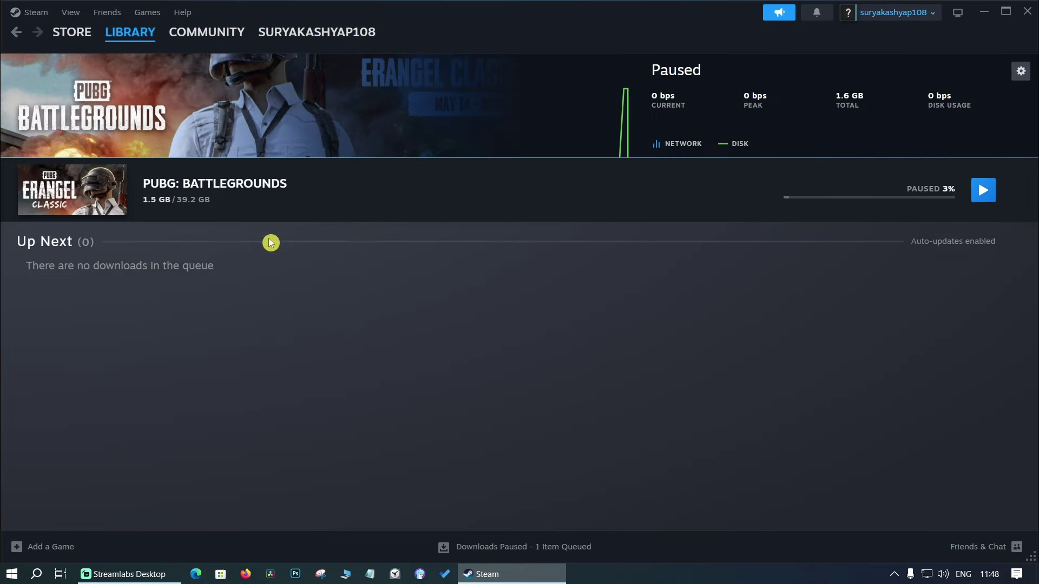
{"action": "left_click", "coordinate": [1014, 191]}
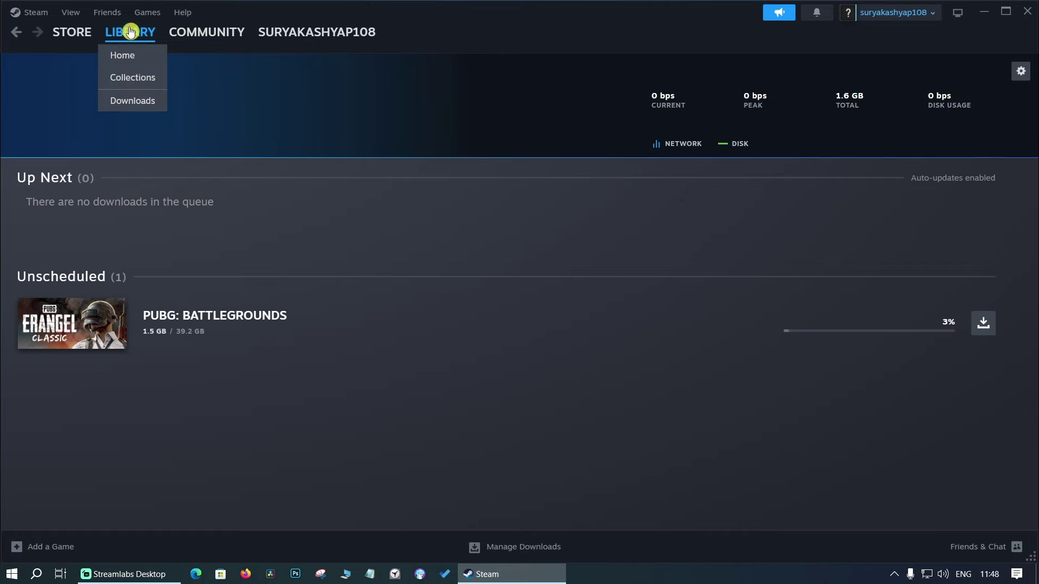
{"action": "mouse_move", "coordinate": [132, 35]}
{"action": "left_click", "coordinate": [132, 36]}
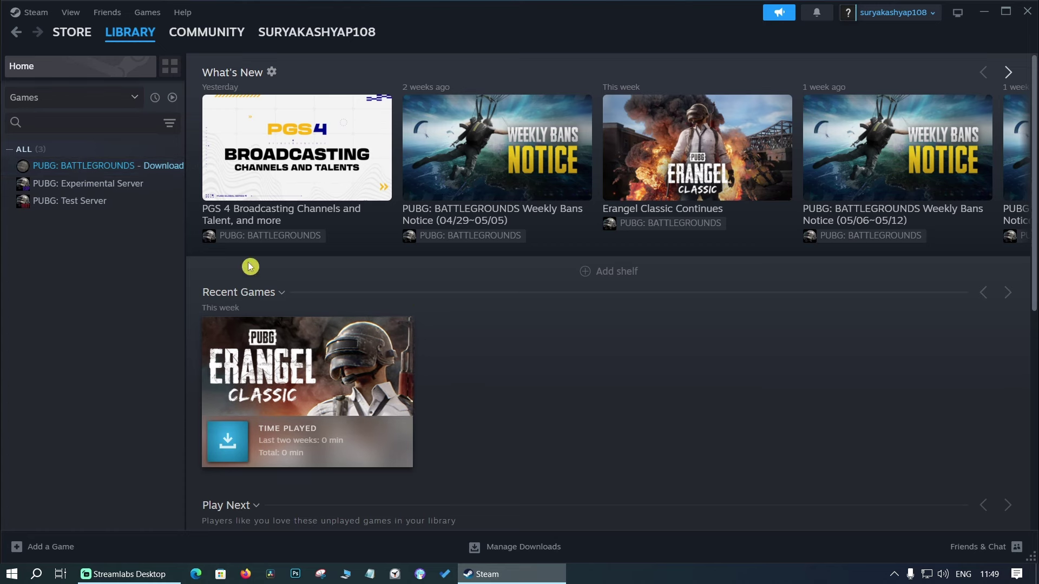
{"action": "mouse_move", "coordinate": [320, 365]}
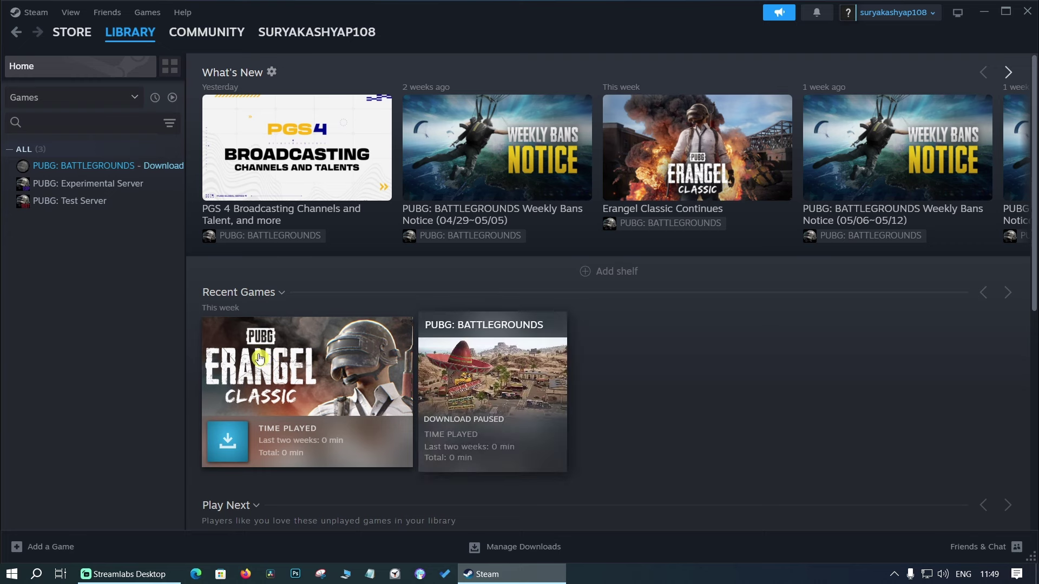
{"action": "left_click", "coordinate": [307, 368]}
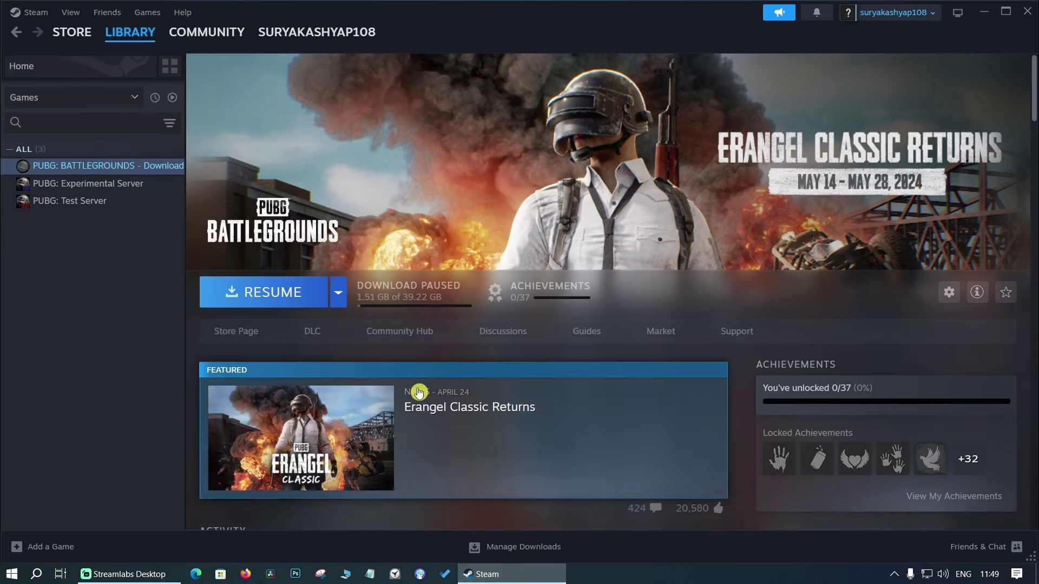